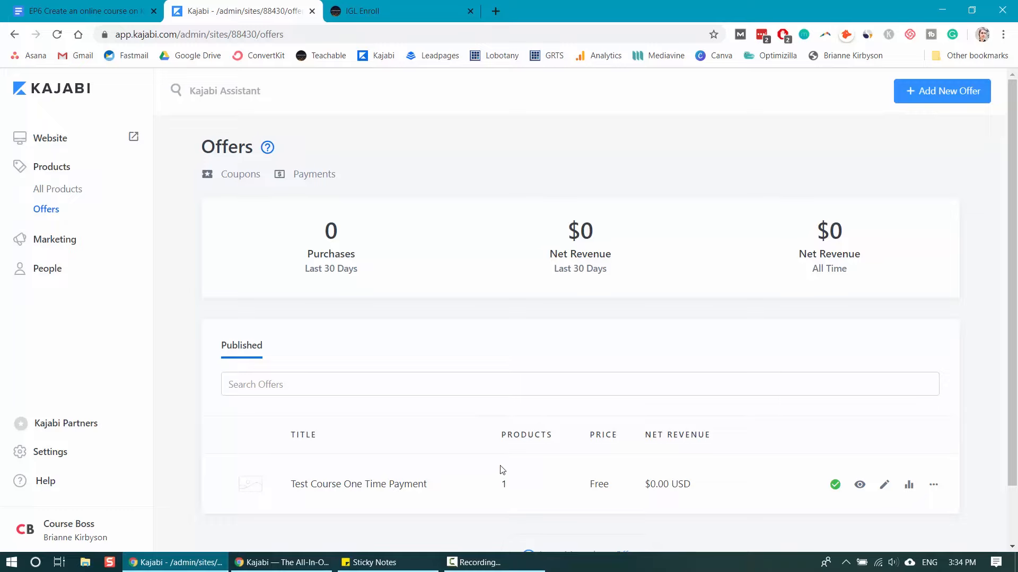
Start creating a new standalone page for the website
click(51, 139)
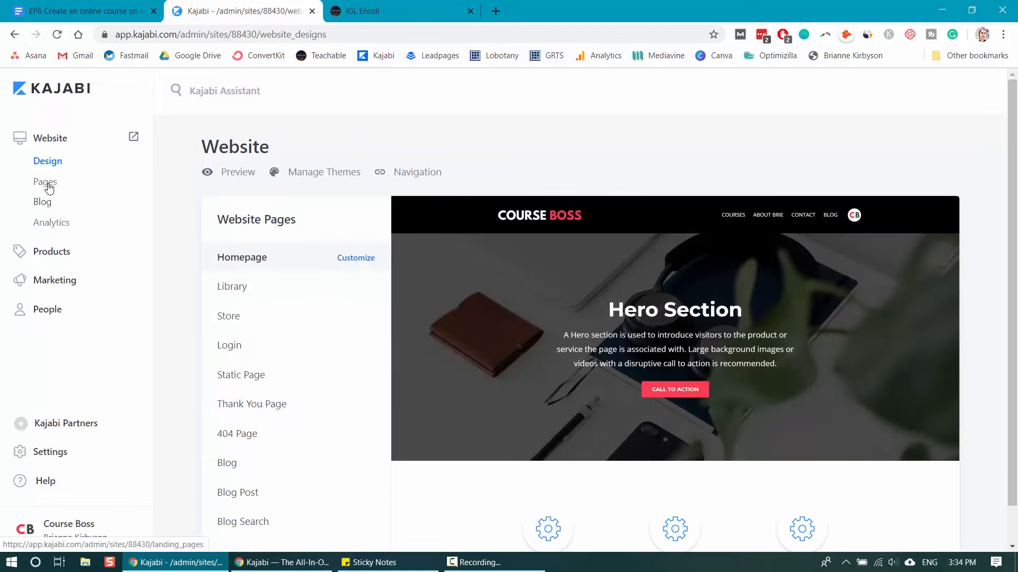
click(46, 181)
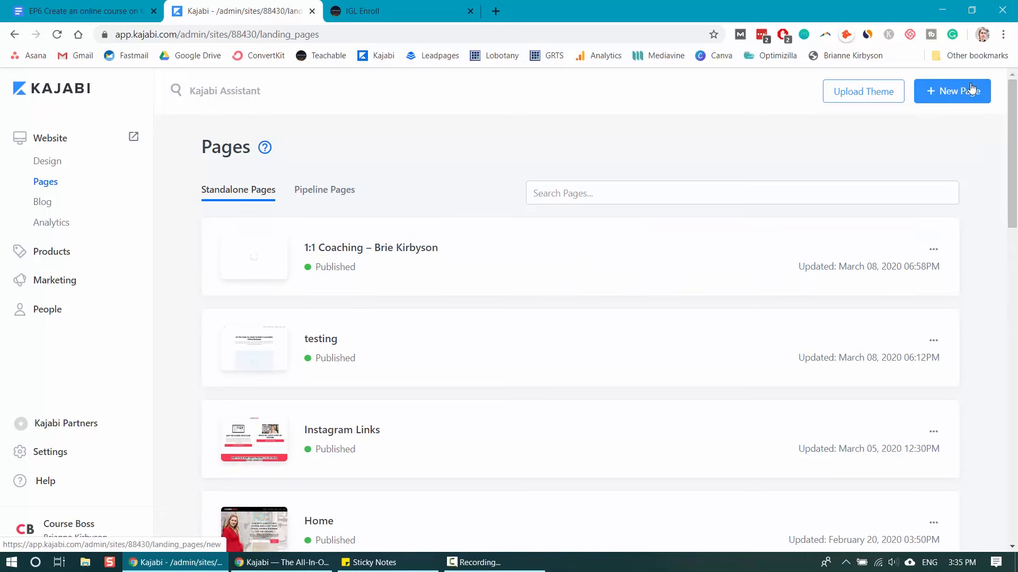
click(949, 93)
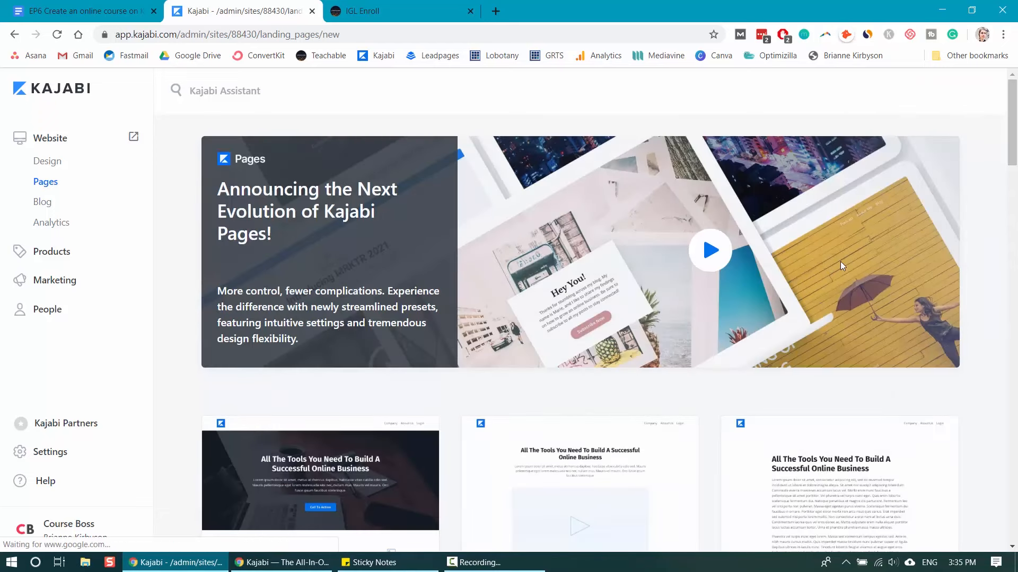
Browse the page templates and preview the Streamlined Video Opt In theme
scroll(863, 310, down, 3)
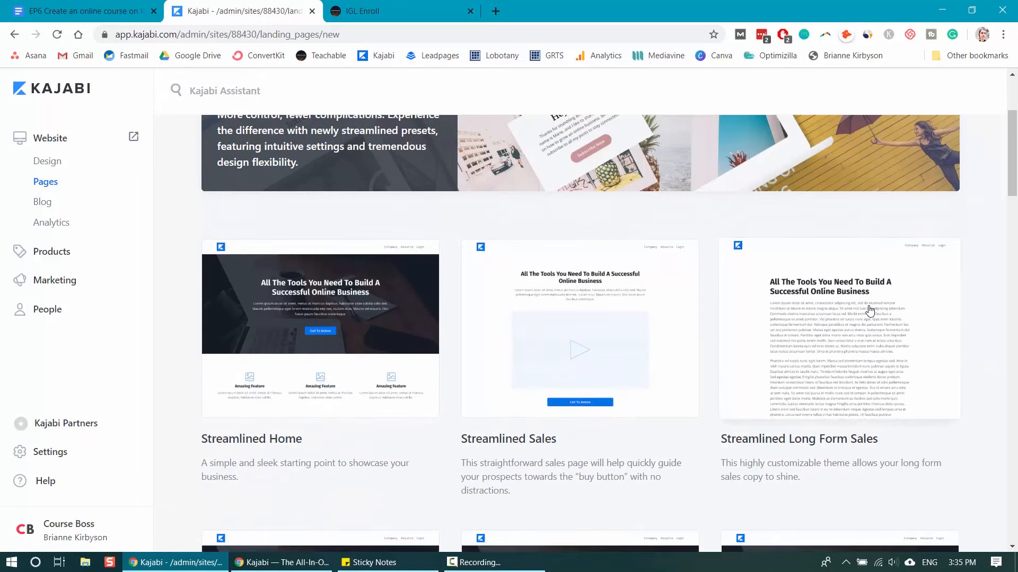
scroll(874, 309, down, 6)
click(562, 302)
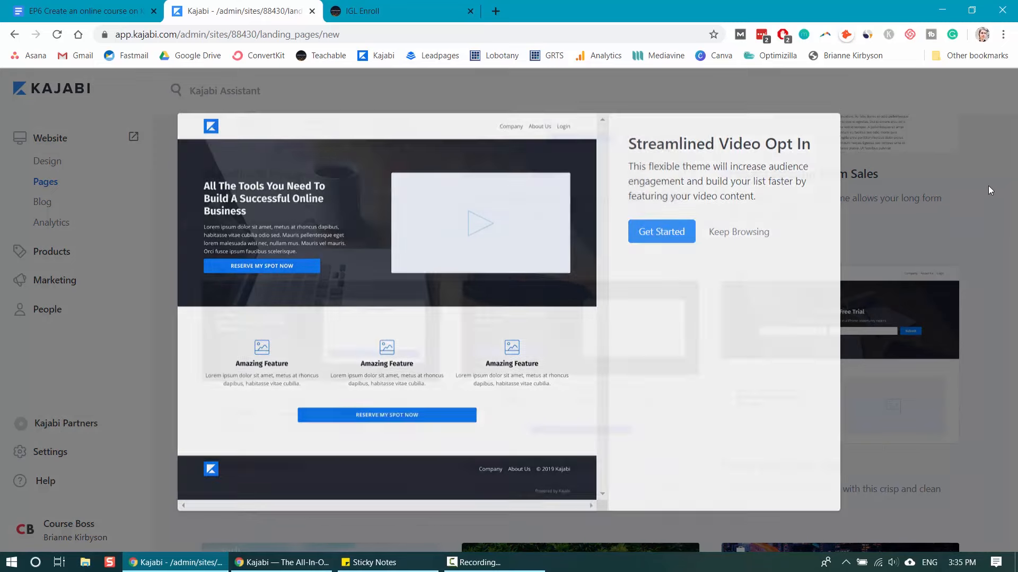
click(988, 187)
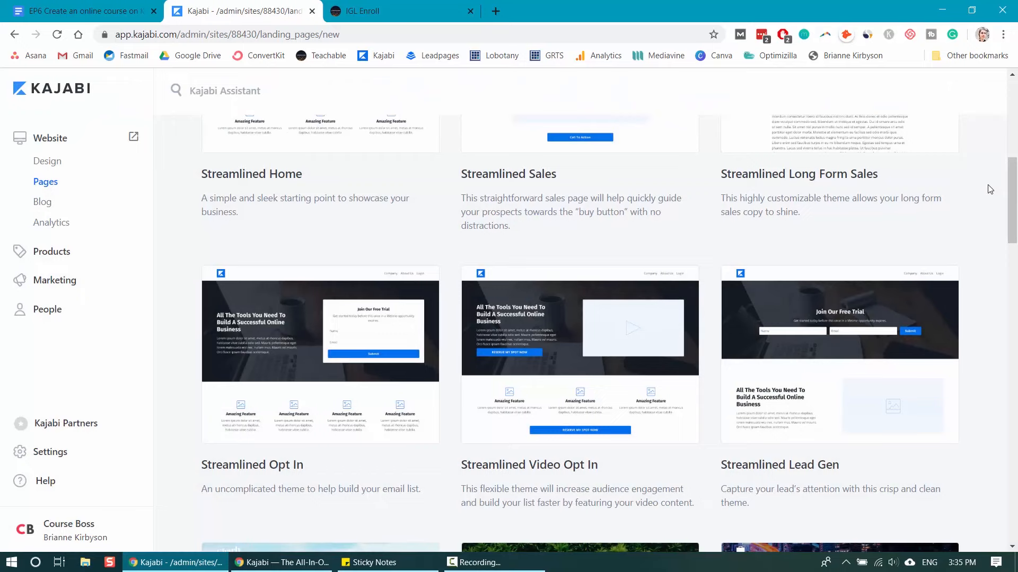
scroll(739, 231, down, 2)
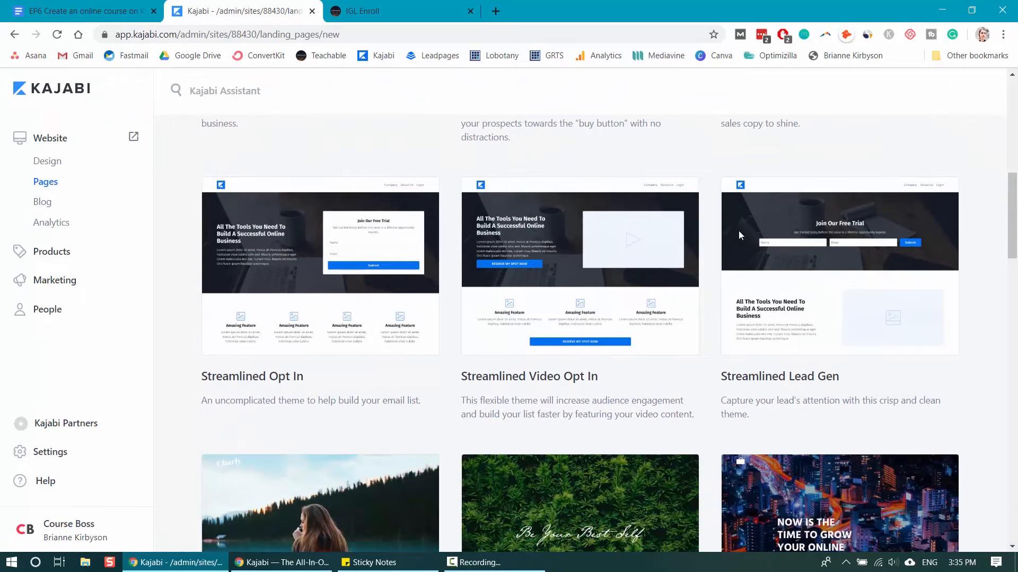
scroll(739, 231, up, 6)
scroll(737, 234, up, 2)
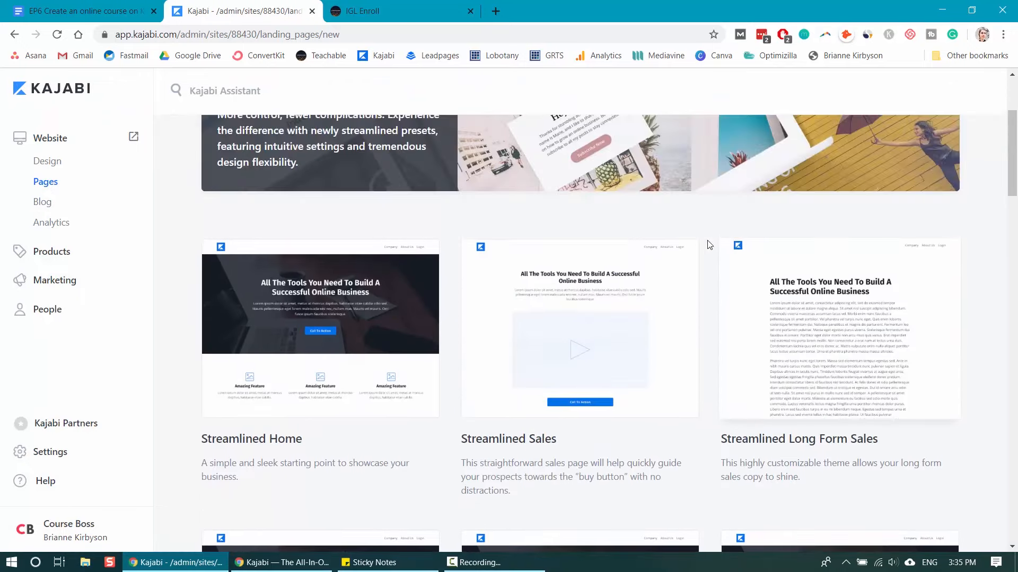
Create a page from the Streamlined Sales template with the title "Test Sales Page"
click(612, 340)
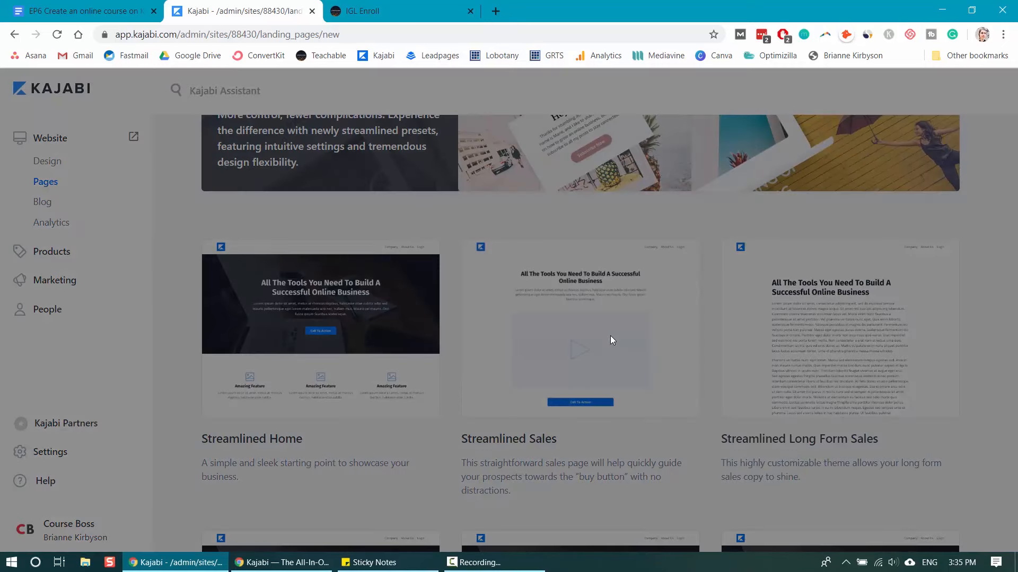
scroll(475, 280, down, 10)
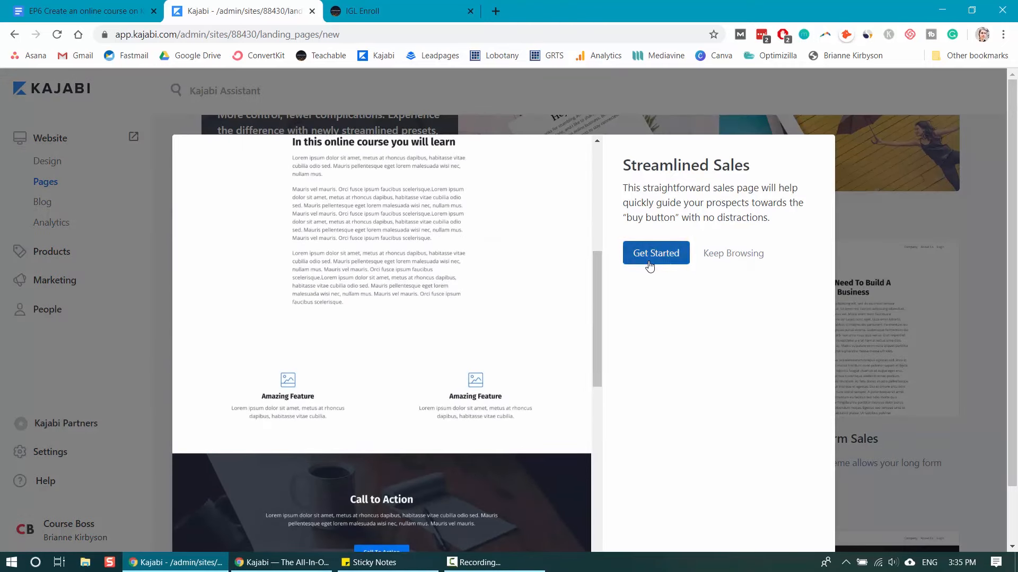
click(649, 260)
click(649, 260)
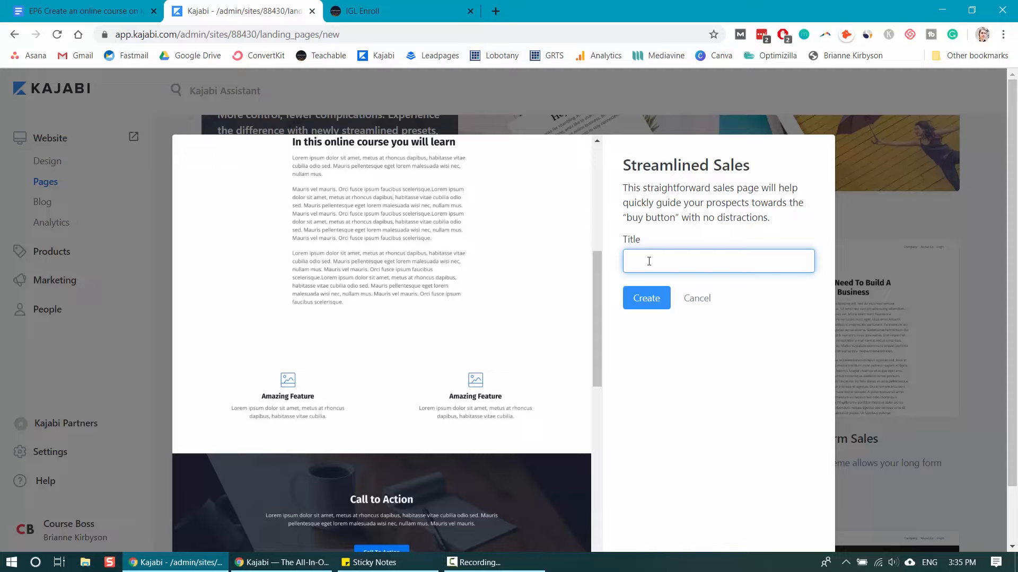
text(Test Sales Page)
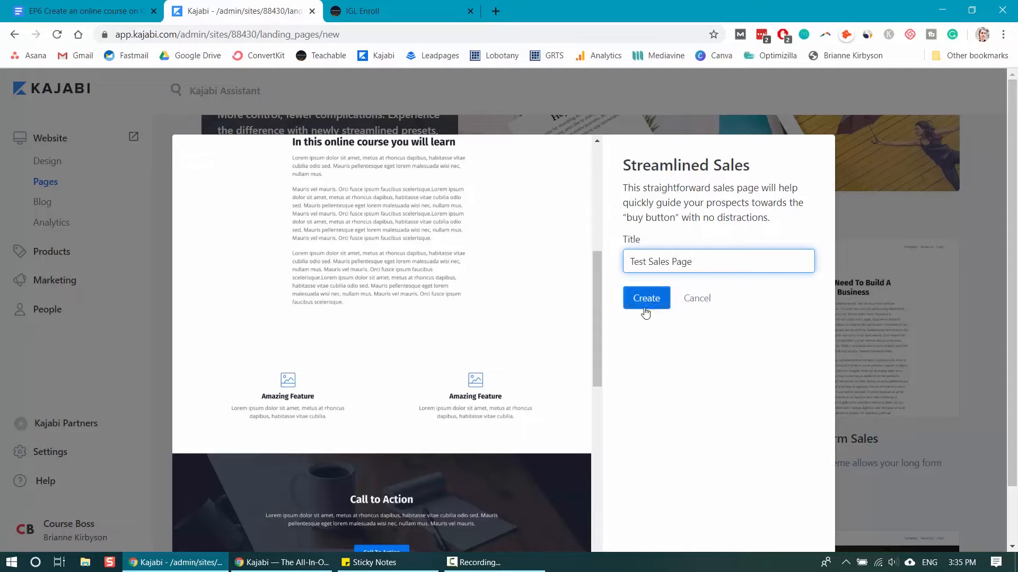
click(655, 293)
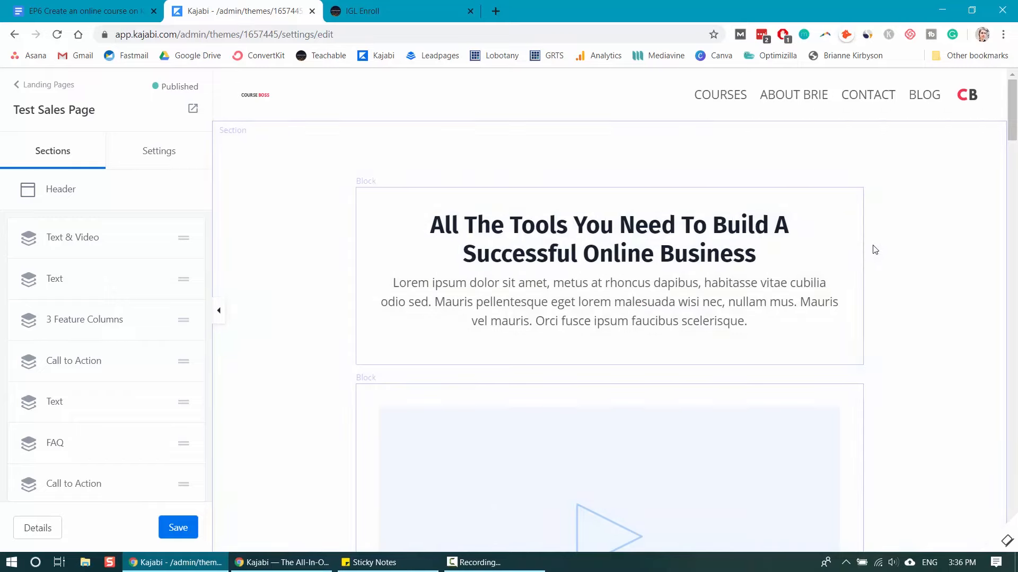
Review the template's default content from the headline and video through to the FAQ section
scroll(886, 257, down, 3)
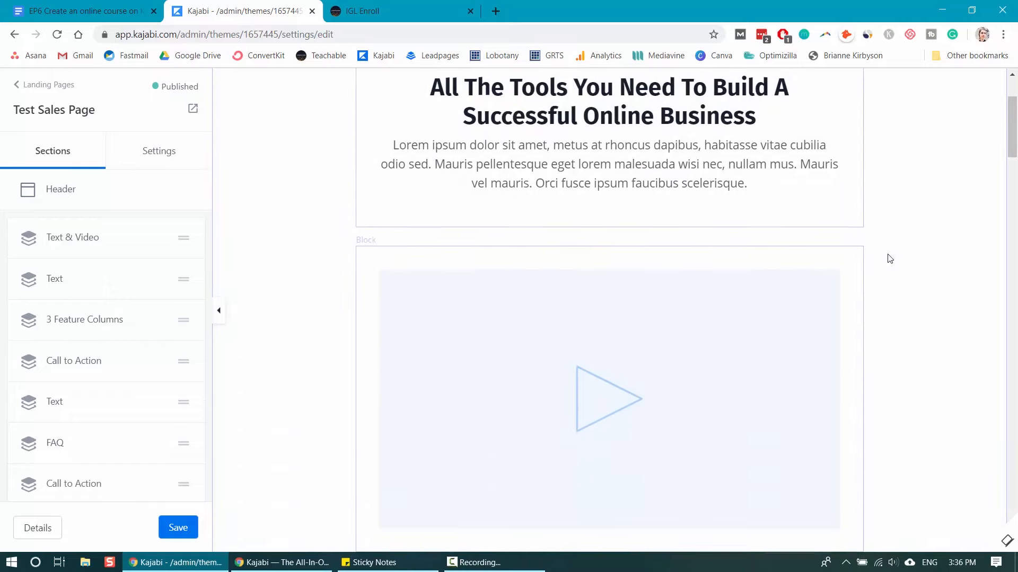
scroll(631, 168, up, 3)
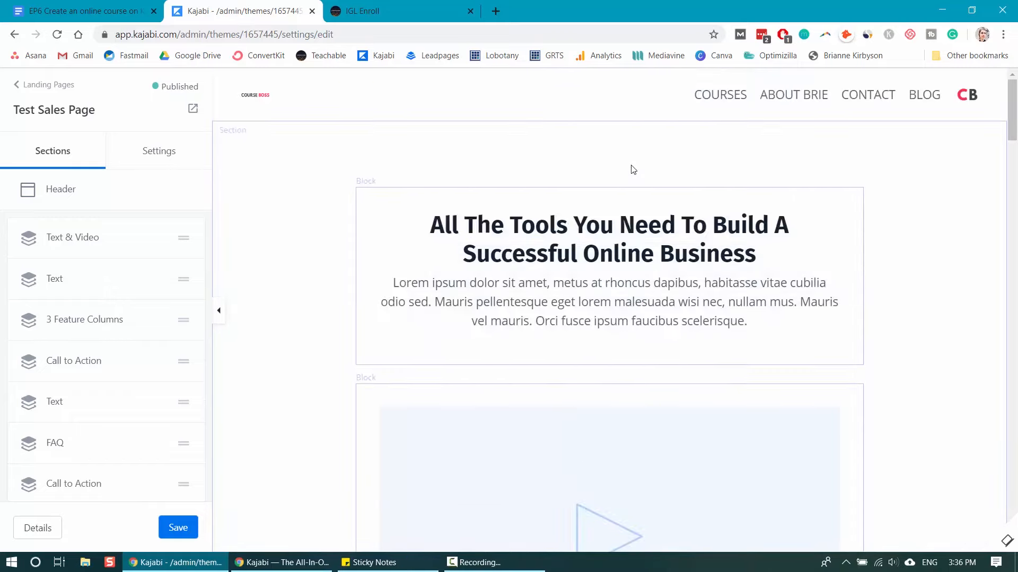
scroll(633, 170, down, 15)
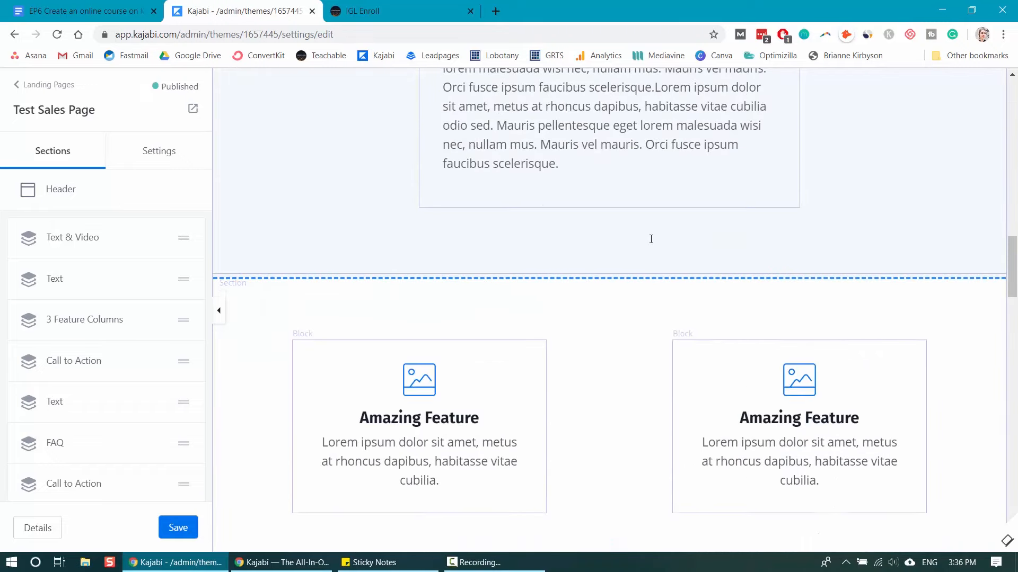
scroll(651, 239, down, 20)
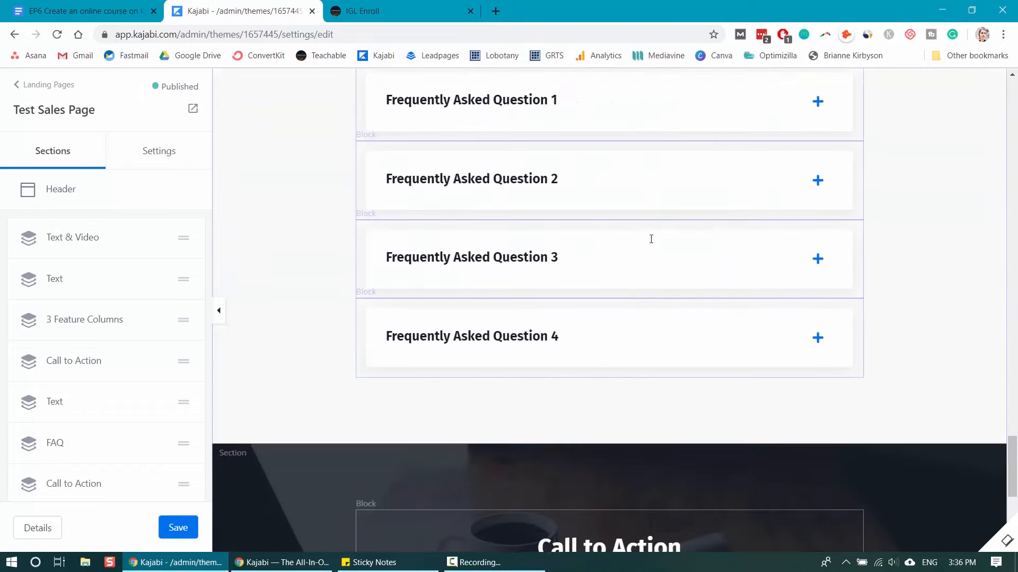
Open the library of addable sections and examine the basic content, hero, feature, marketing, image and video types
scroll(127, 281, down, 2)
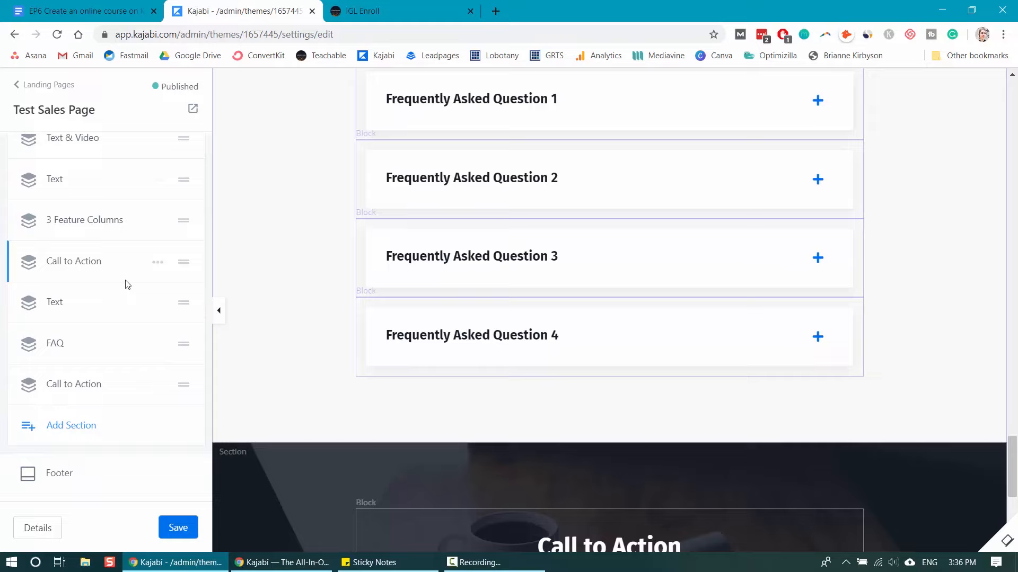
click(81, 434)
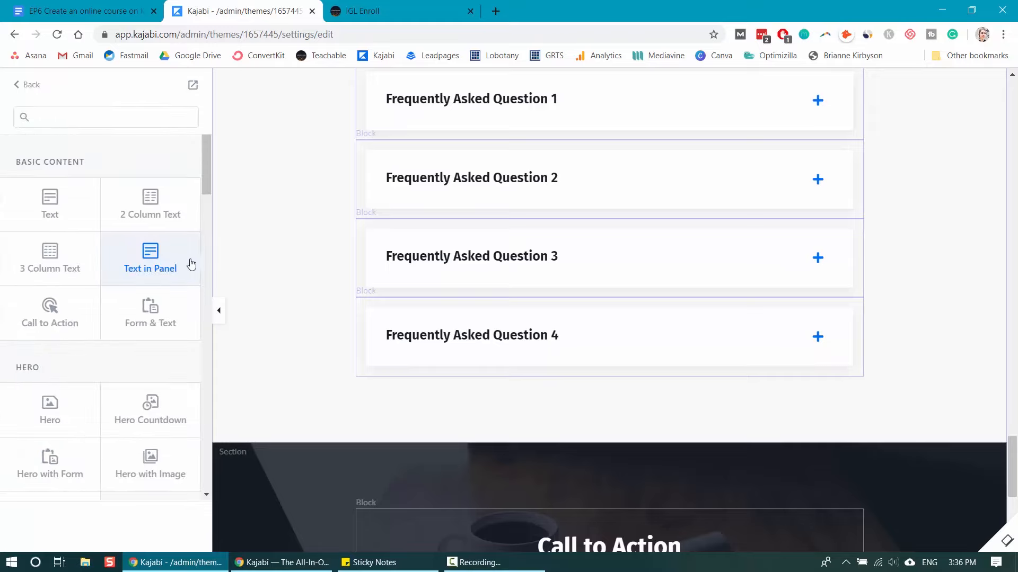
drag(208, 177, 205, 224)
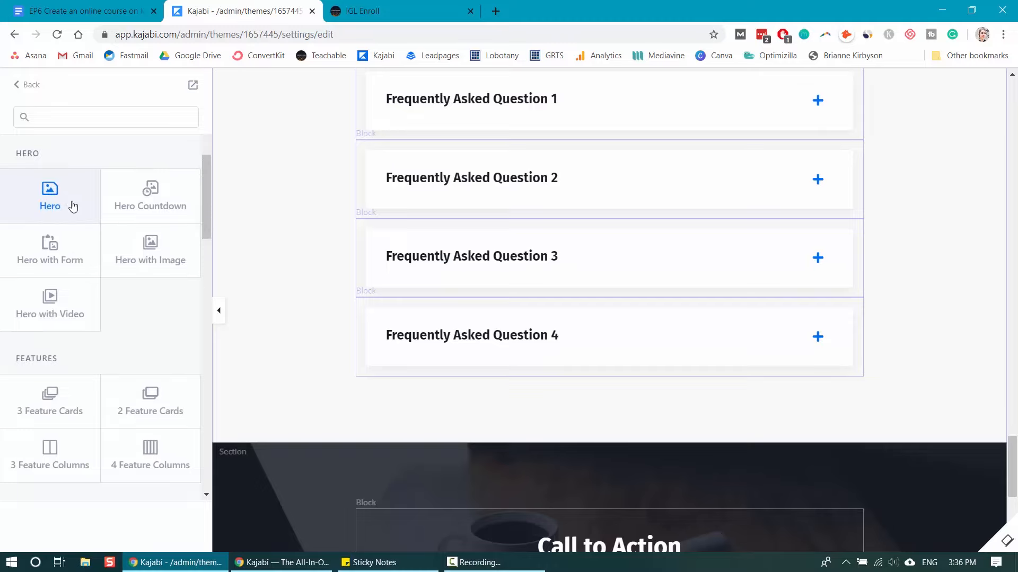
scroll(153, 244, down, 3)
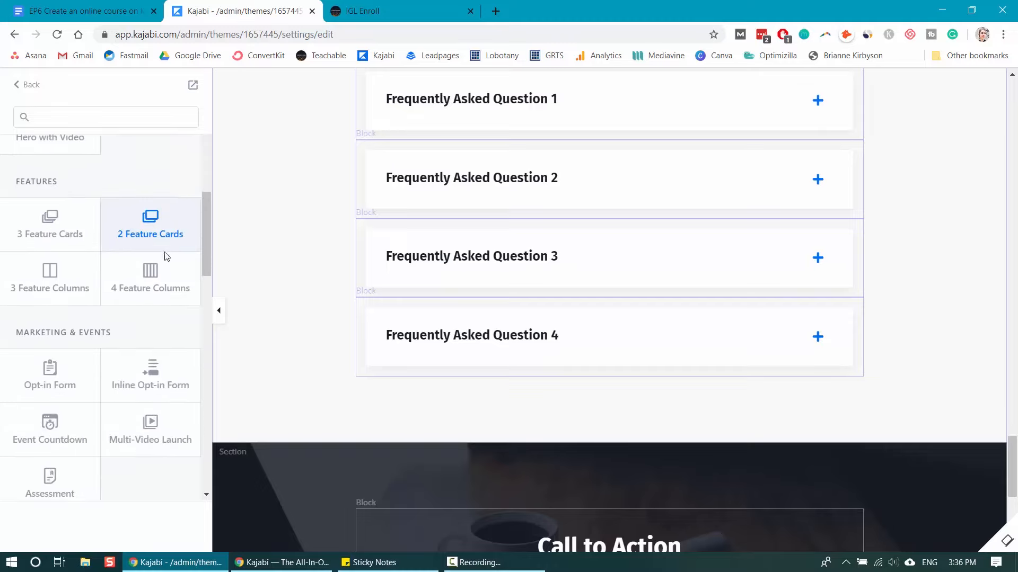
scroll(164, 271, down, 1)
scroll(164, 274, down, 3)
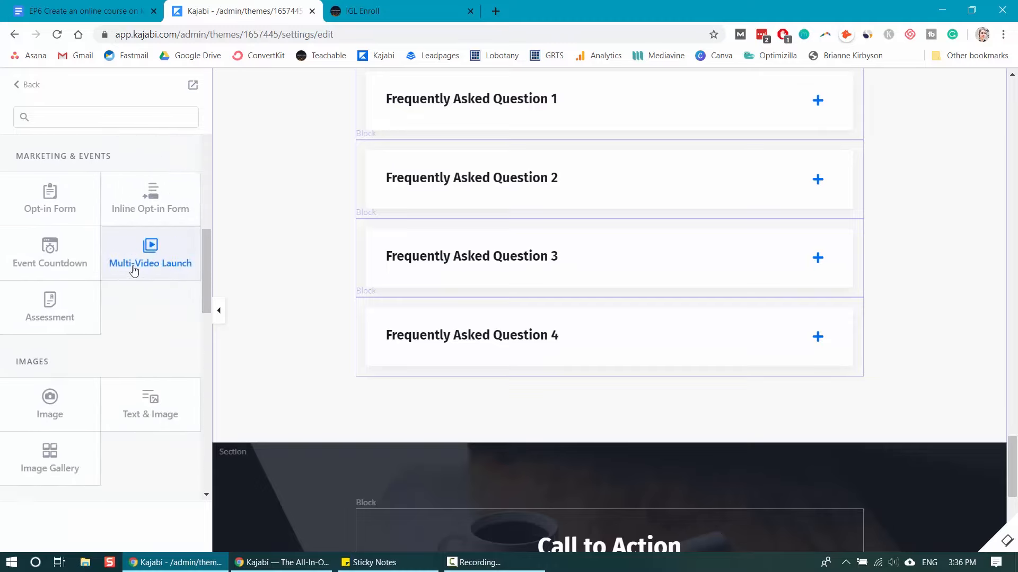
scroll(113, 272, down, 1)
scroll(113, 272, down, 2)
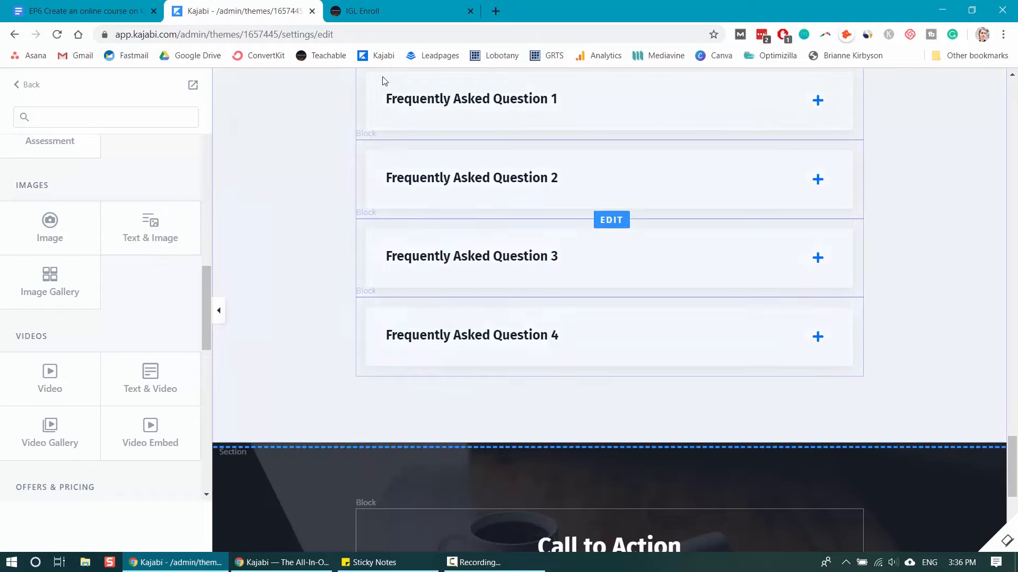
Examine the published IGL Enroll sales page as a long-form example
click(384, 11)
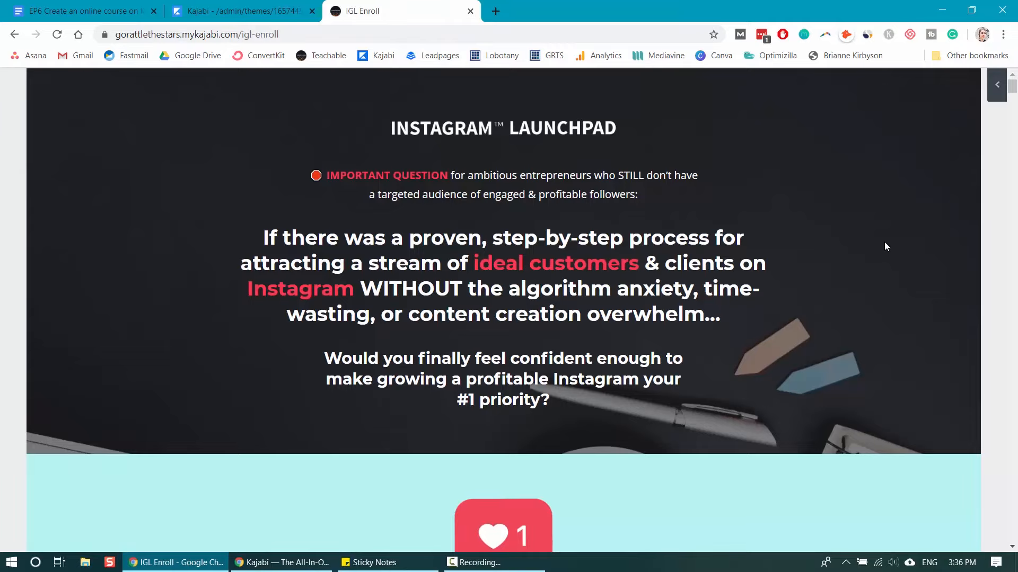
scroll(885, 246, down, 10)
scroll(888, 247, down, 15)
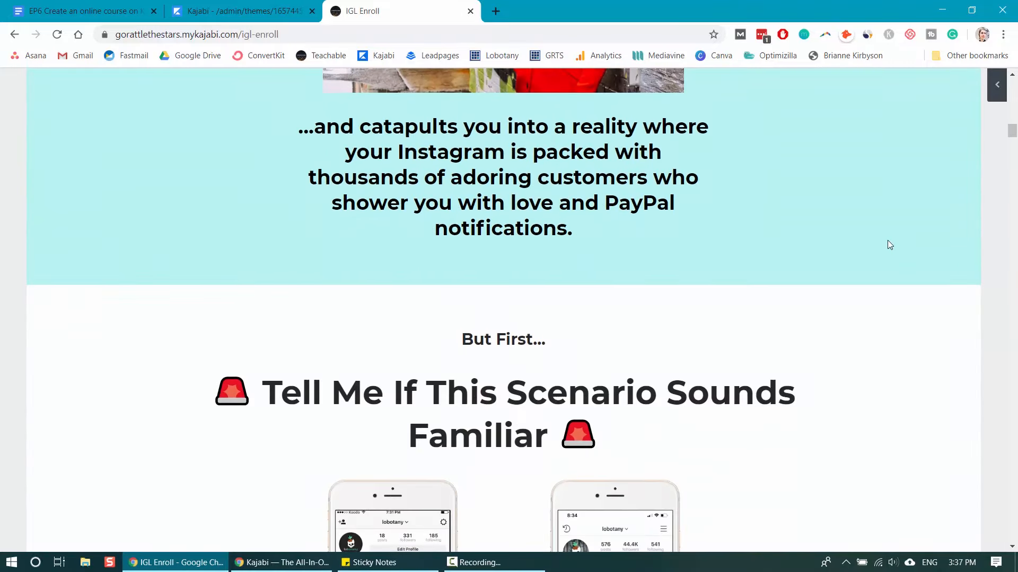
scroll(888, 243, down, 8)
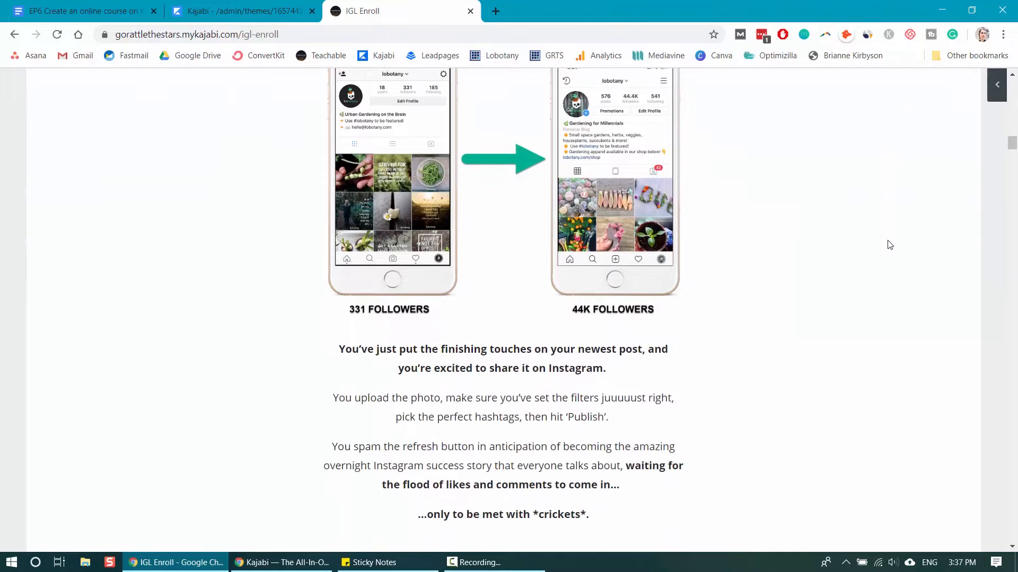
Return to the Test Sales Page editor and review the page's content from the headline through to the FAQ section
click(240, 17)
scroll(393, 227, up, 20)
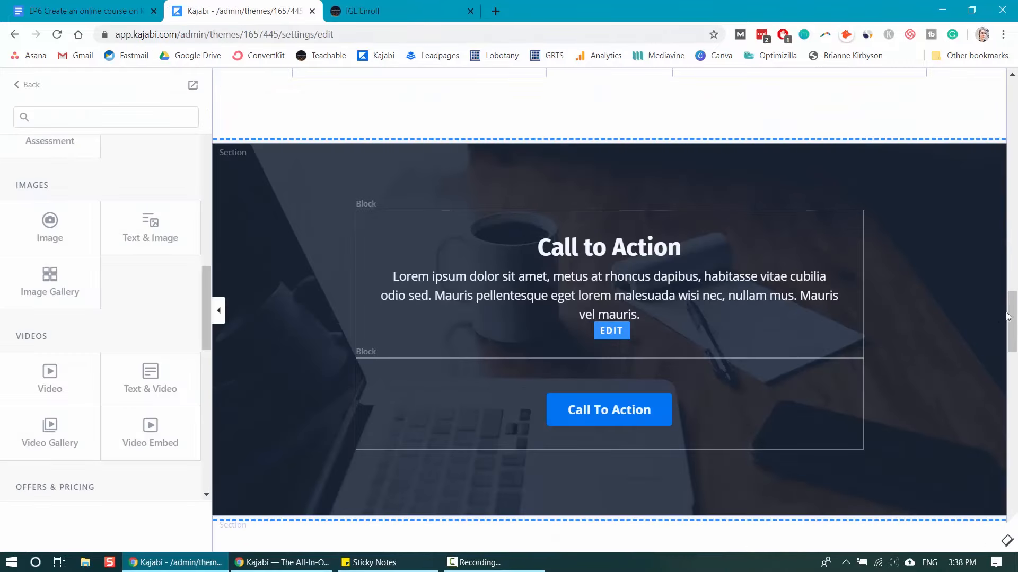
drag(1008, 316, 1005, 101)
scroll(98, 336, up, 12)
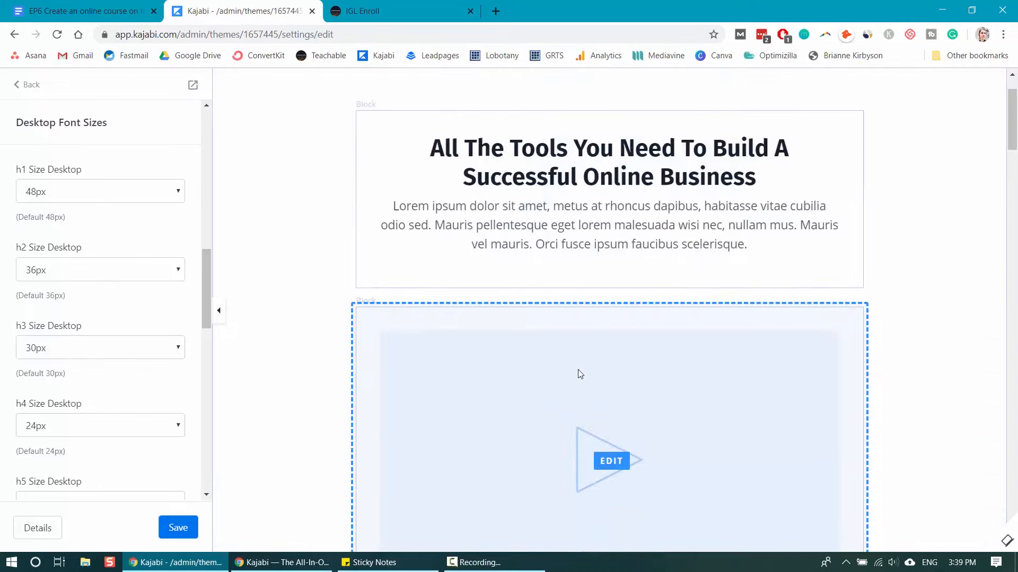
scroll(580, 375, down, 10)
scroll(587, 345, down, 20)
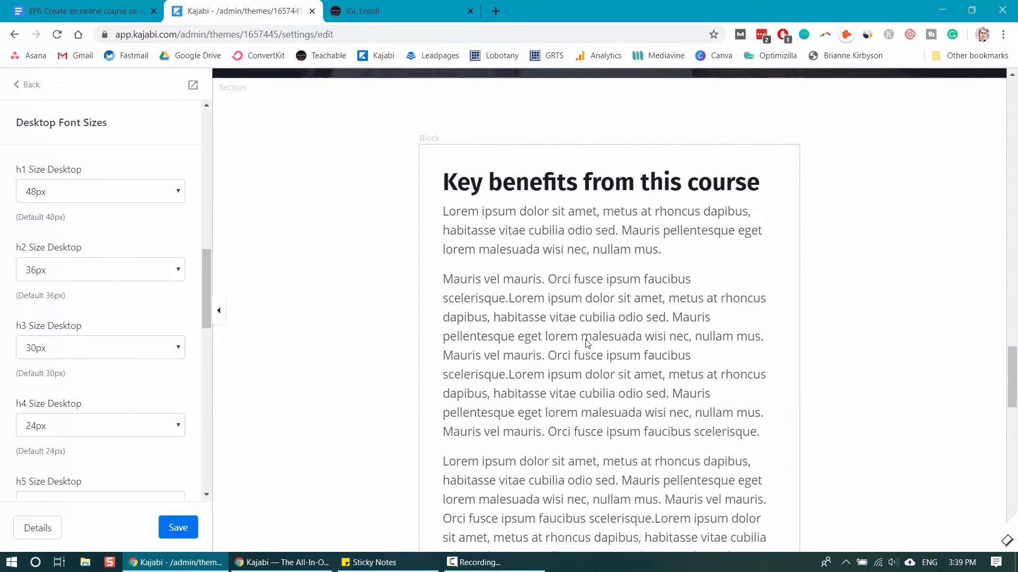
scroll(585, 345, down, 6)
scroll(586, 345, up, 5)
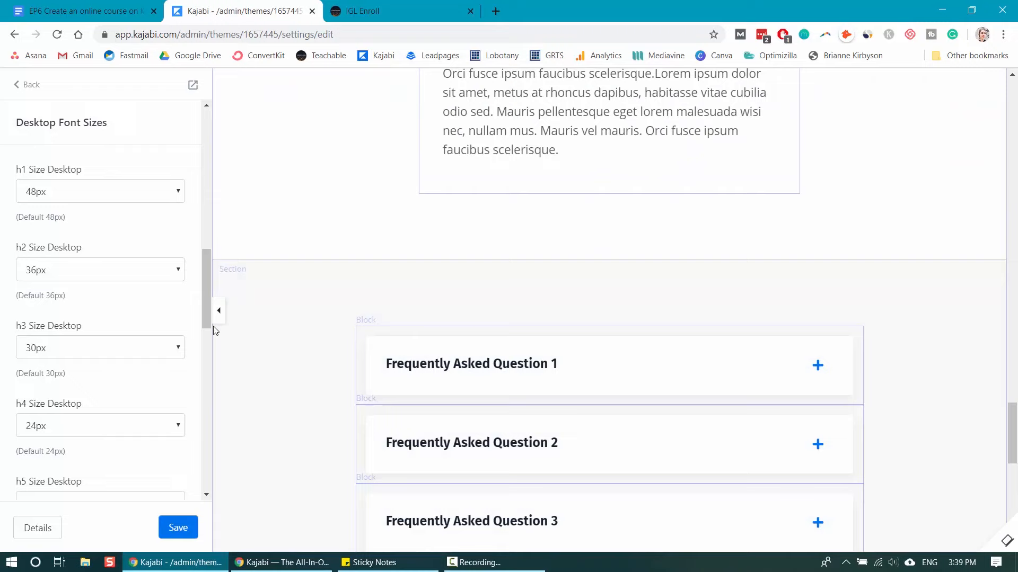
Add a Pricing Option section to the end of the page and open the call-to-action settings of its pricing card
click(27, 86)
click(48, 157)
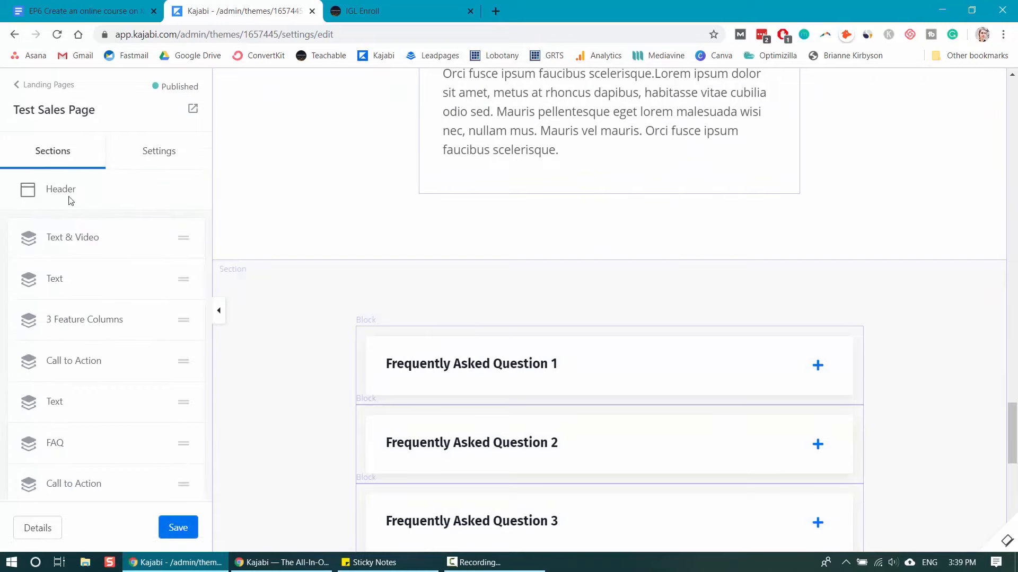
scroll(98, 276, down, 1)
scroll(93, 329, down, 2)
click(69, 424)
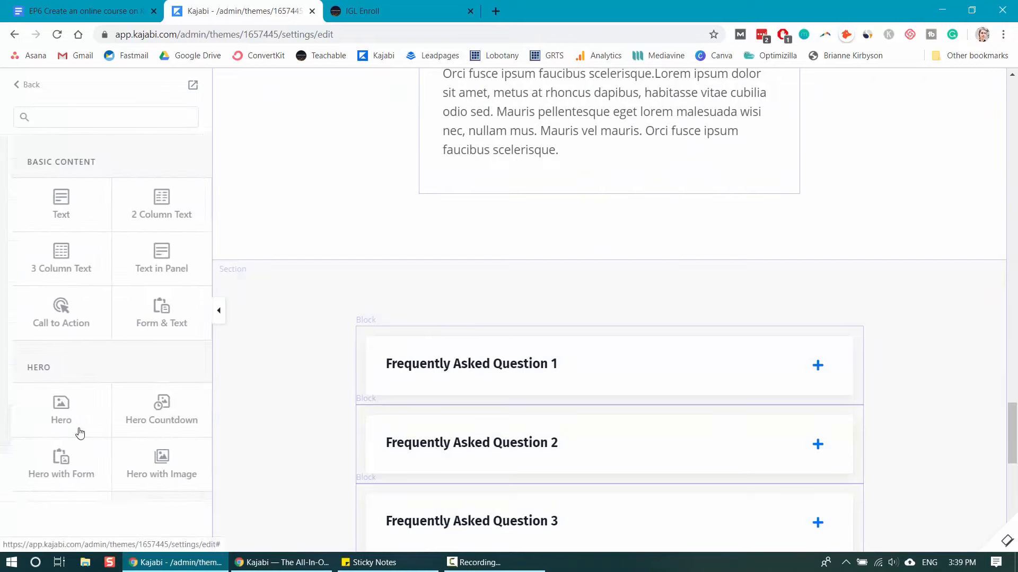
scroll(50, 309, down, 6)
click(50, 296)
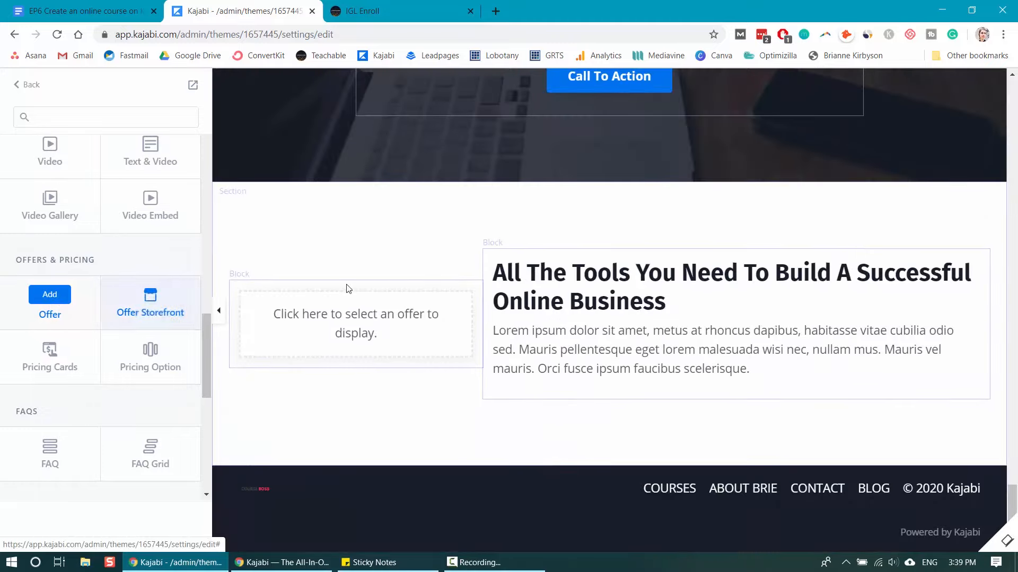
click(150, 349)
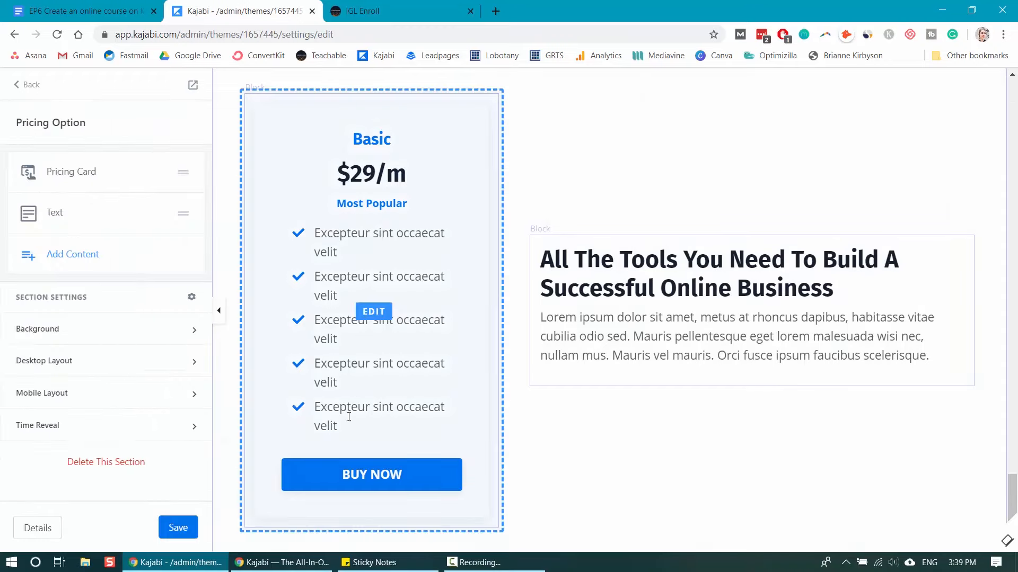
click(375, 480)
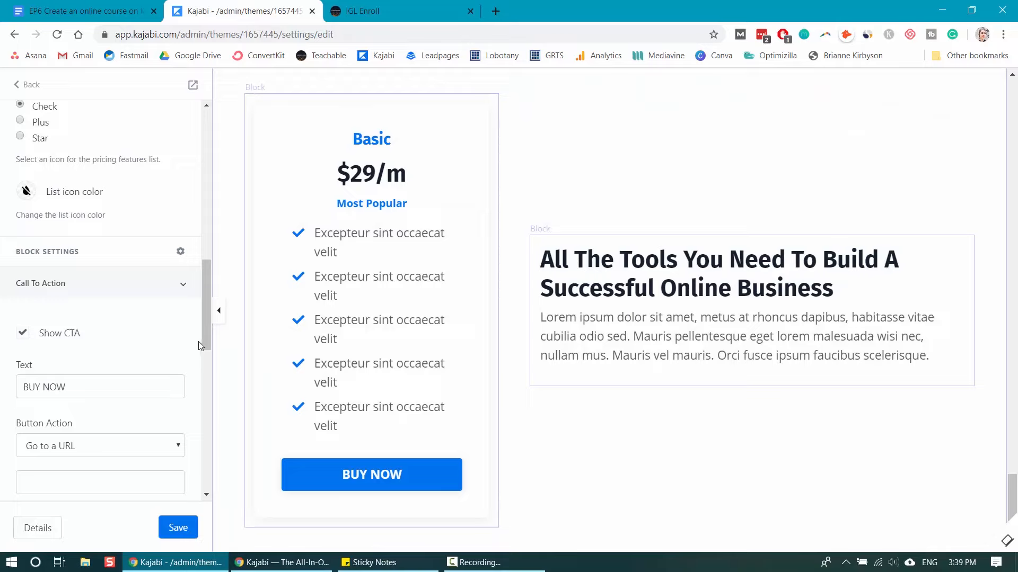
Examine the pricing card's button text and action settings, down to the URL field for the Go to a URL action
scroll(186, 345, down, 3)
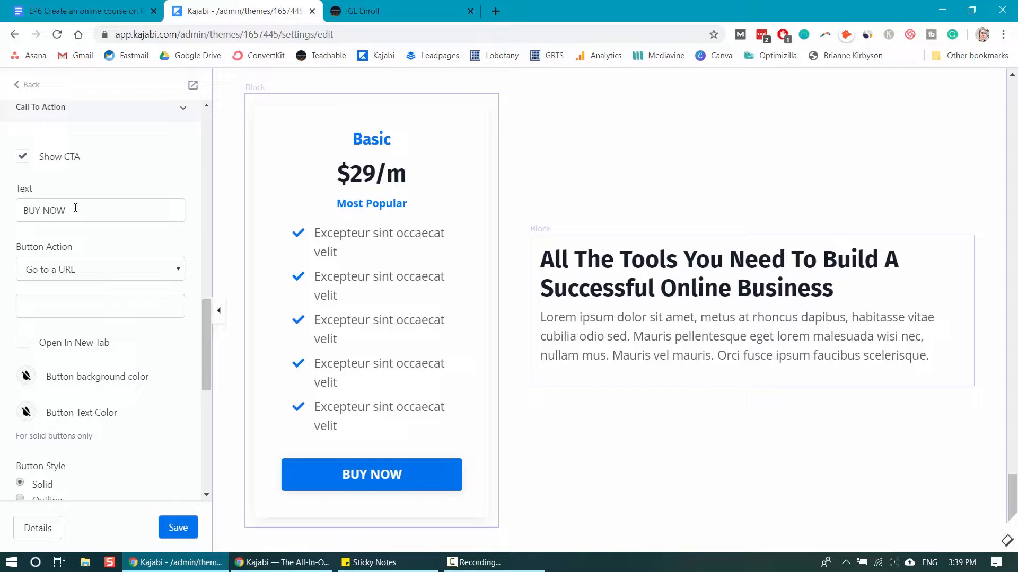
click(80, 307)
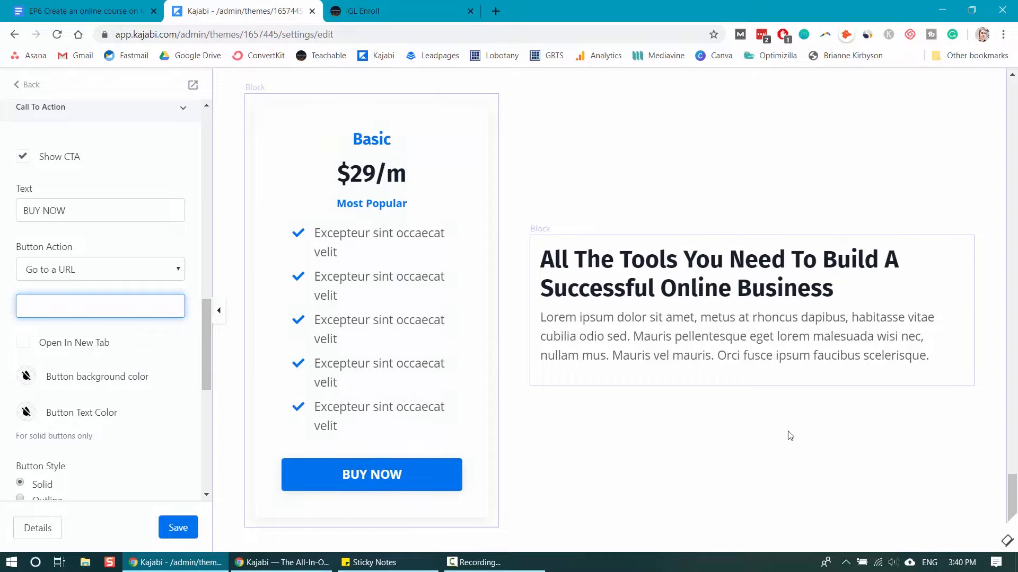
Hide the settings sidebar and preview the page from its headline in the horizontal and vertical tablet layouts
click(1008, 541)
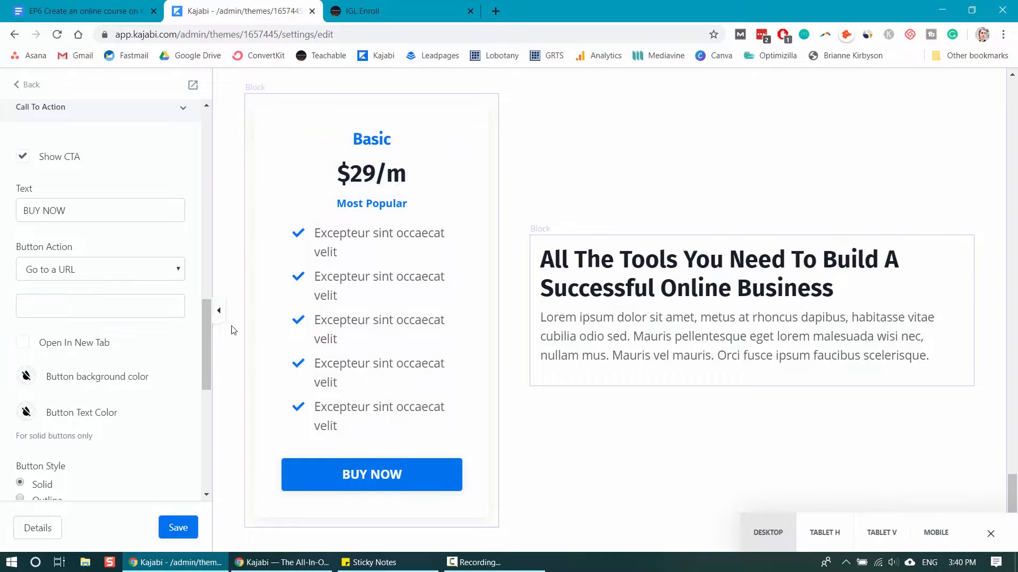
click(218, 312)
scroll(749, 380, up, 10)
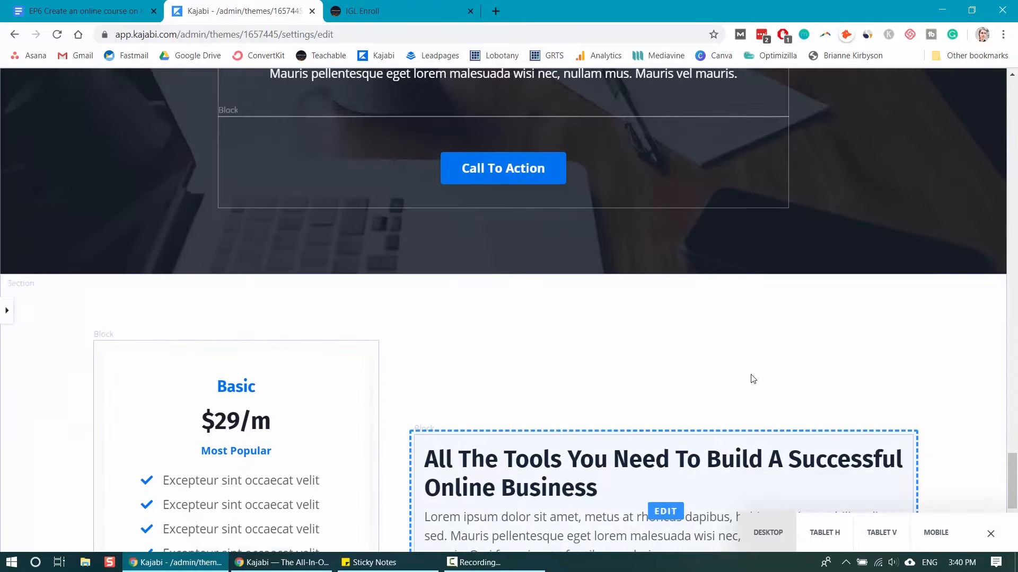
scroll(752, 373, up, 20)
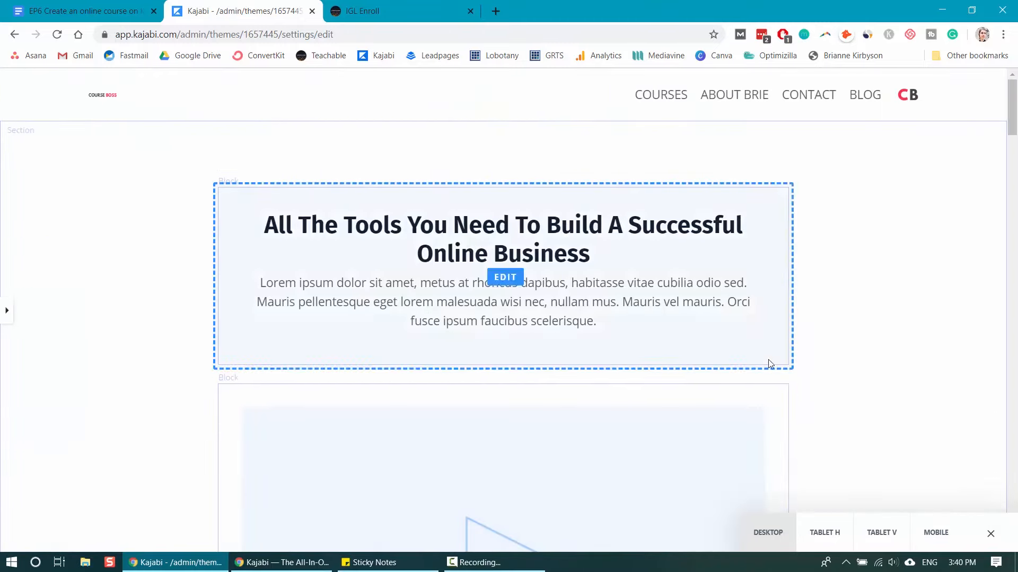
click(834, 533)
click(875, 533)
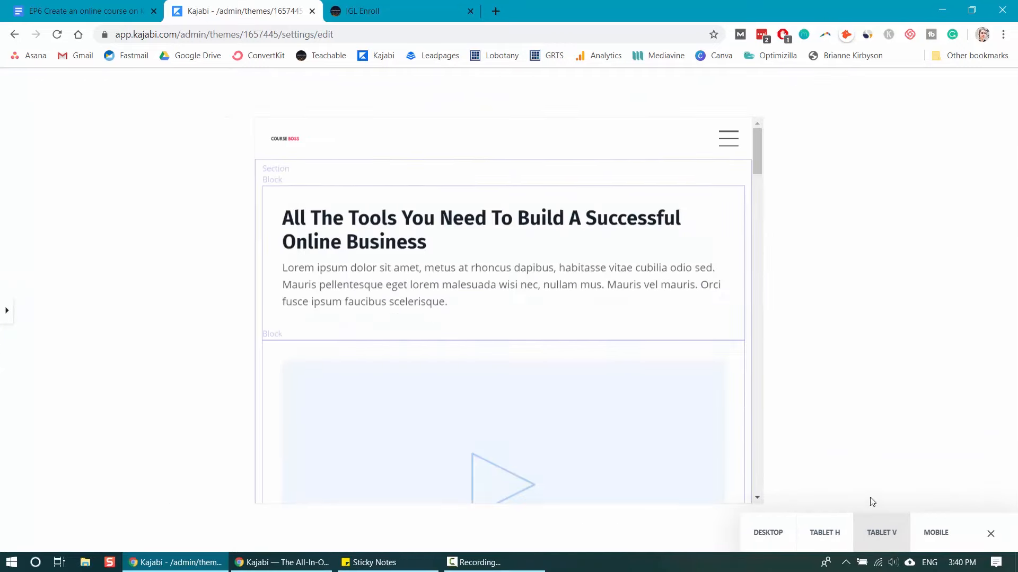
Review the whole page down to the footer in the mobile layout, and return to the desktop layout
click(925, 531)
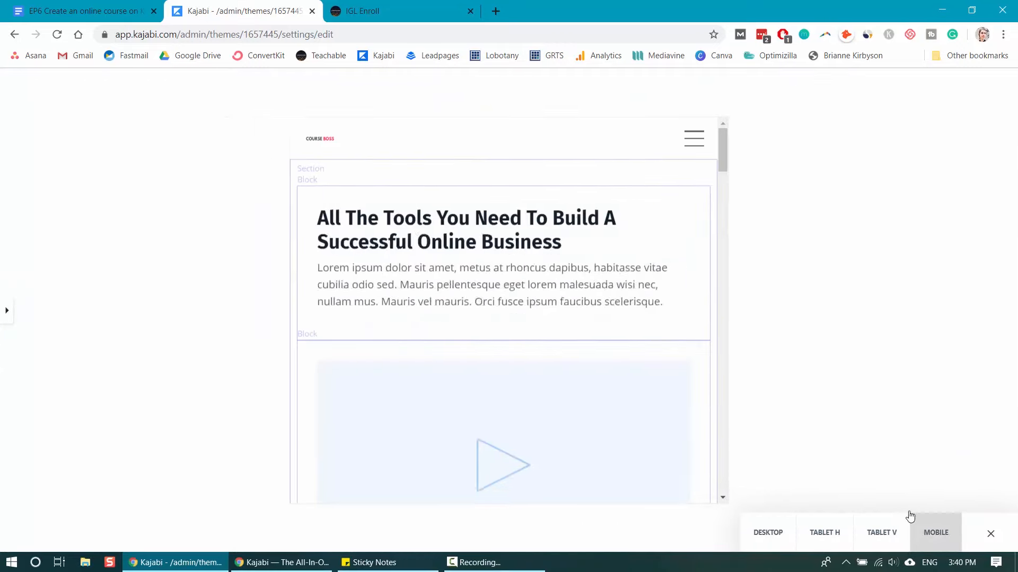
scroll(553, 290, down, 5)
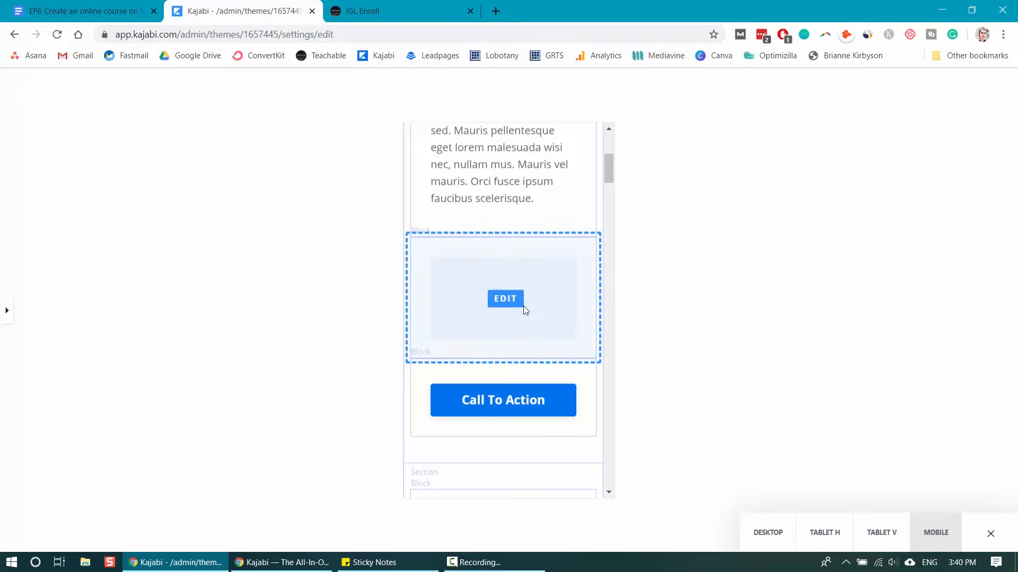
scroll(527, 293, down, 8)
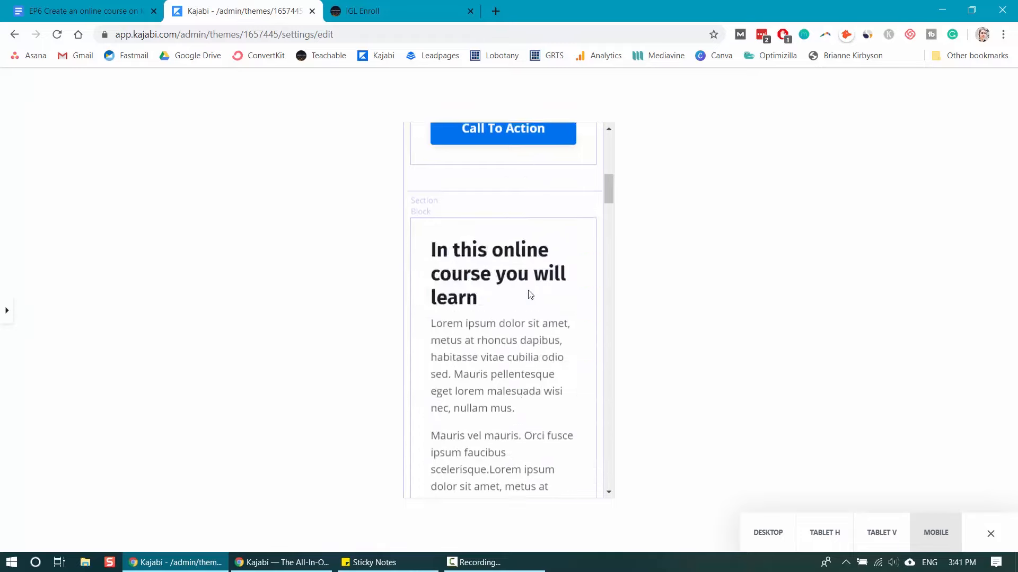
scroll(530, 293, down, 15)
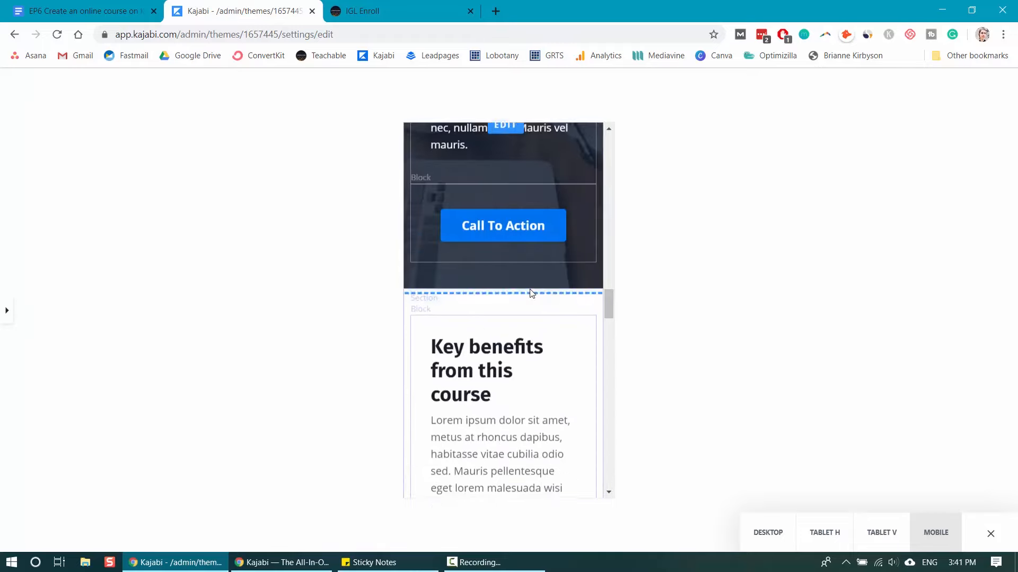
scroll(546, 288, down, 5)
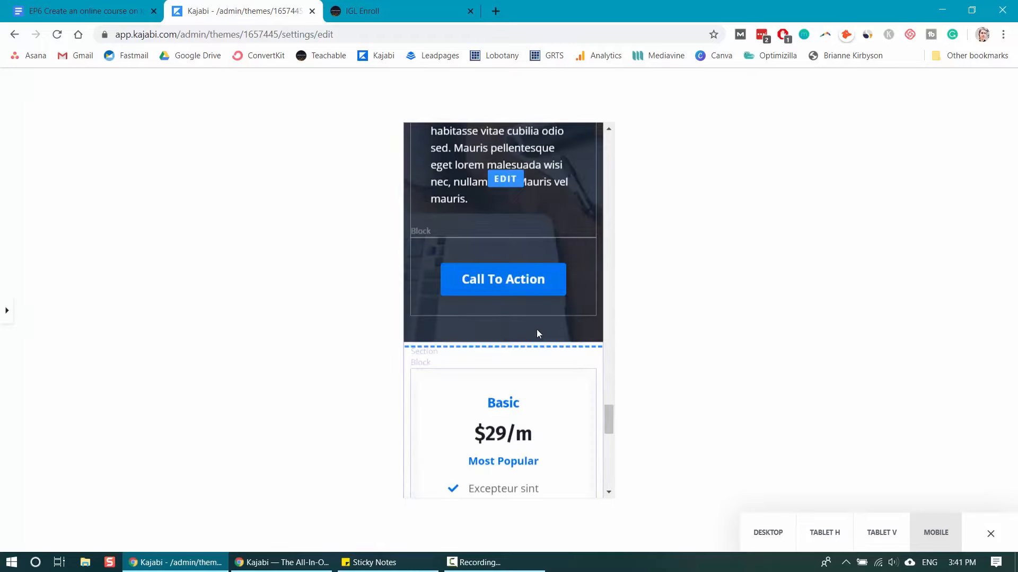
scroll(519, 275, down, 10)
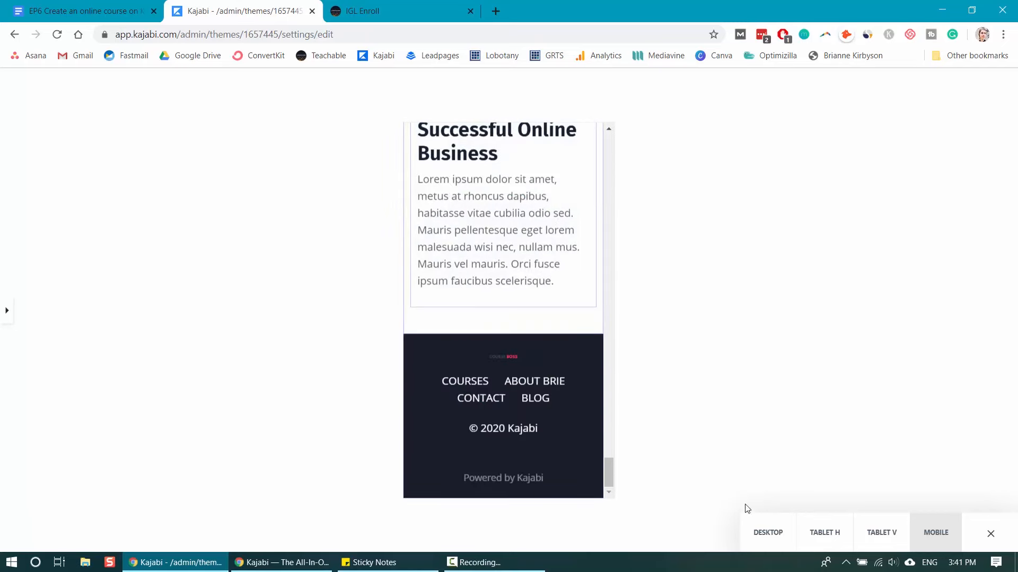
click(772, 533)
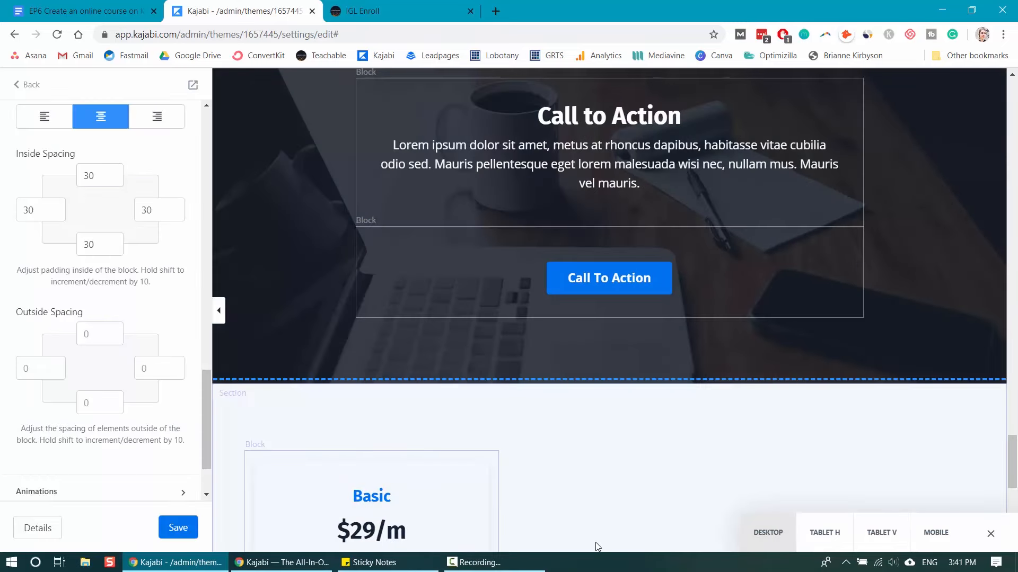